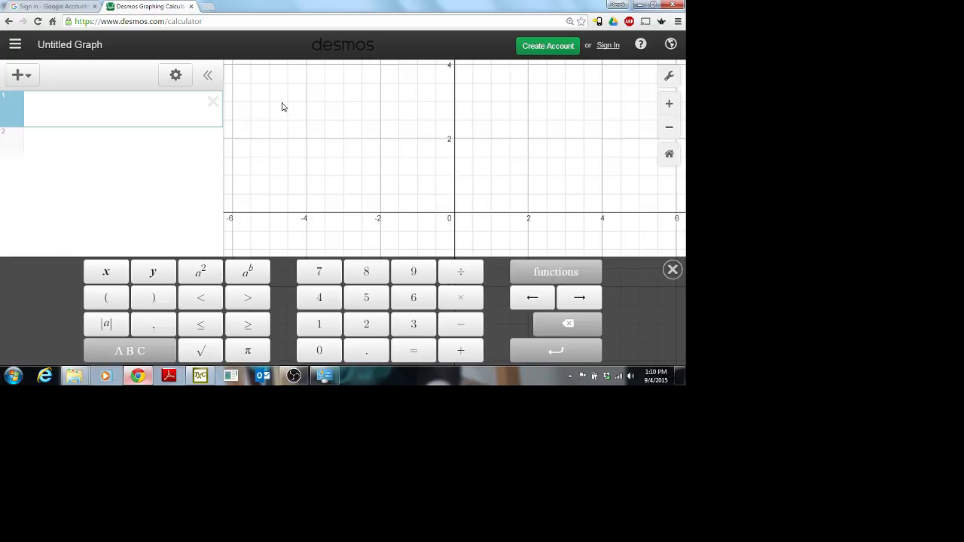
Step: Enter y=x^2-2 in expression line 1 and hide the keypad to show the full graph
text(y=x^2)
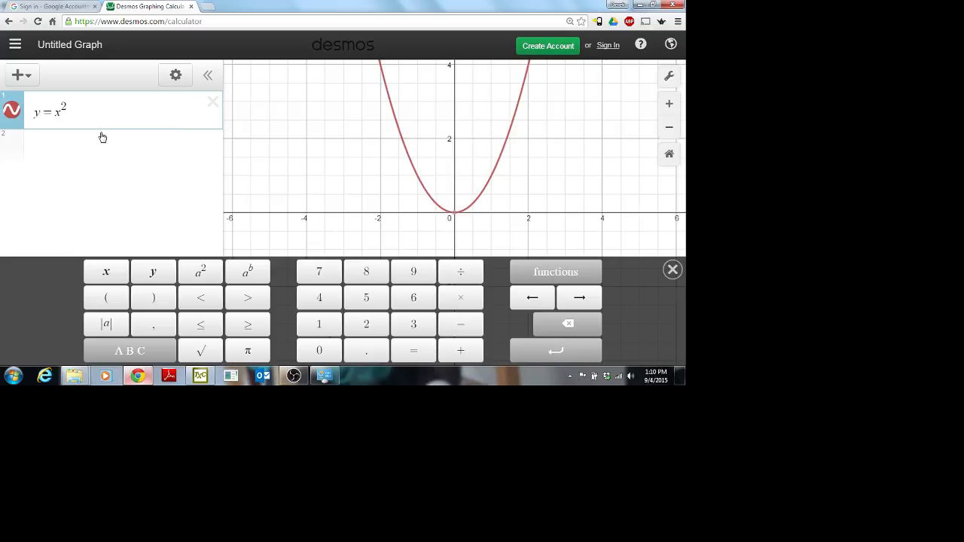
text(-2)
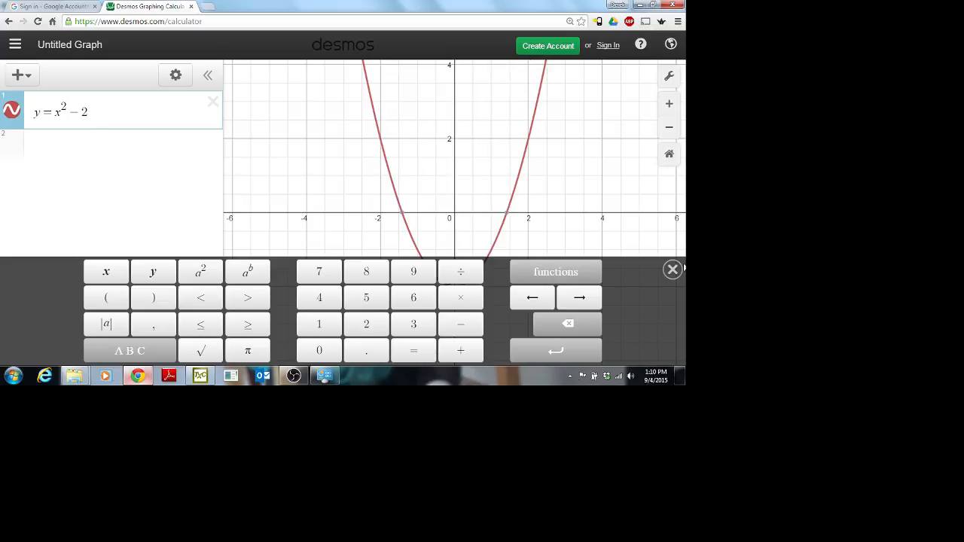
click(674, 268)
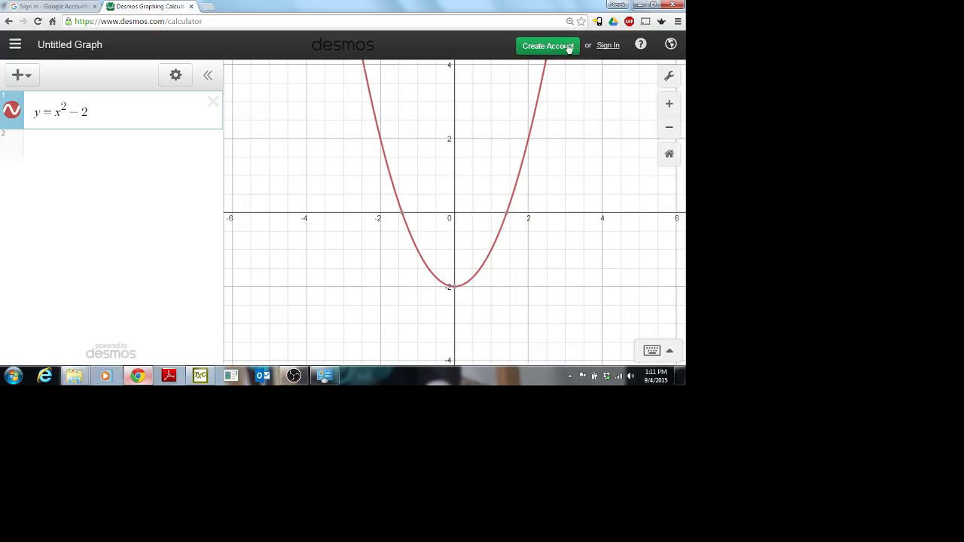
Step: Sign up through Create Account using the user's full name, school e-mail address and a password
click(605, 47)
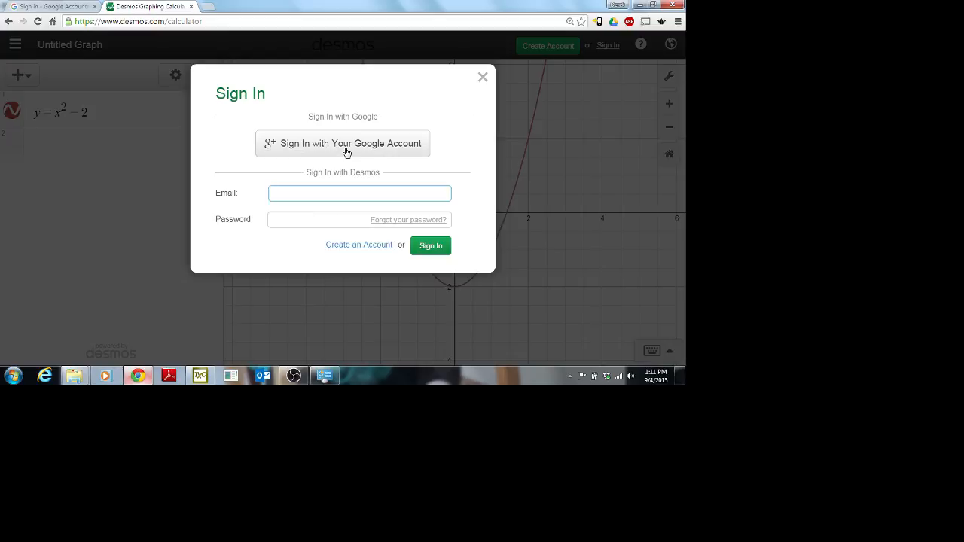
click(483, 78)
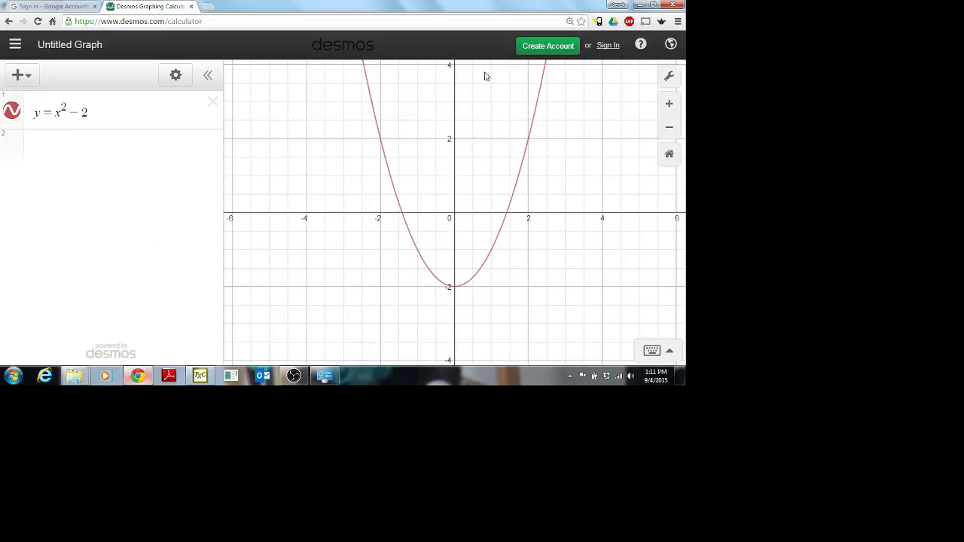
click(547, 47)
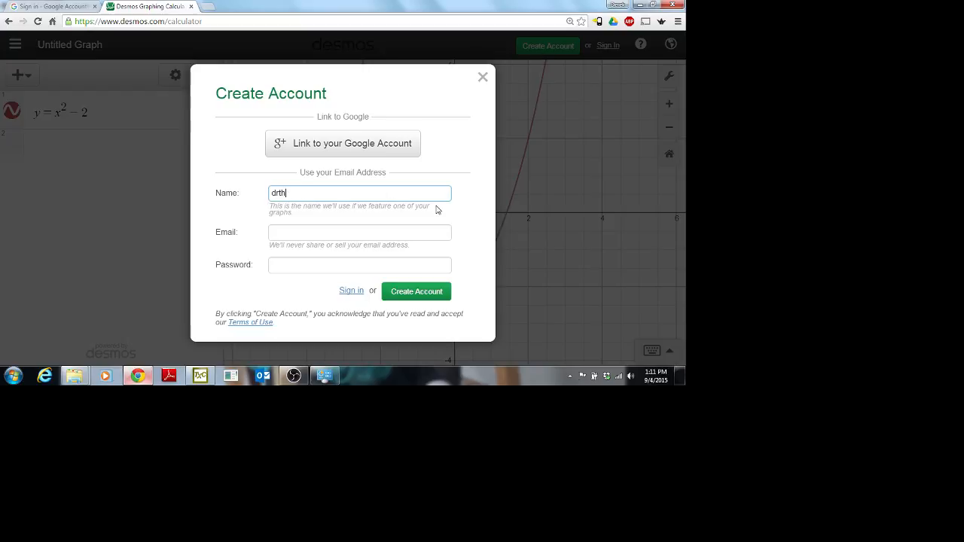
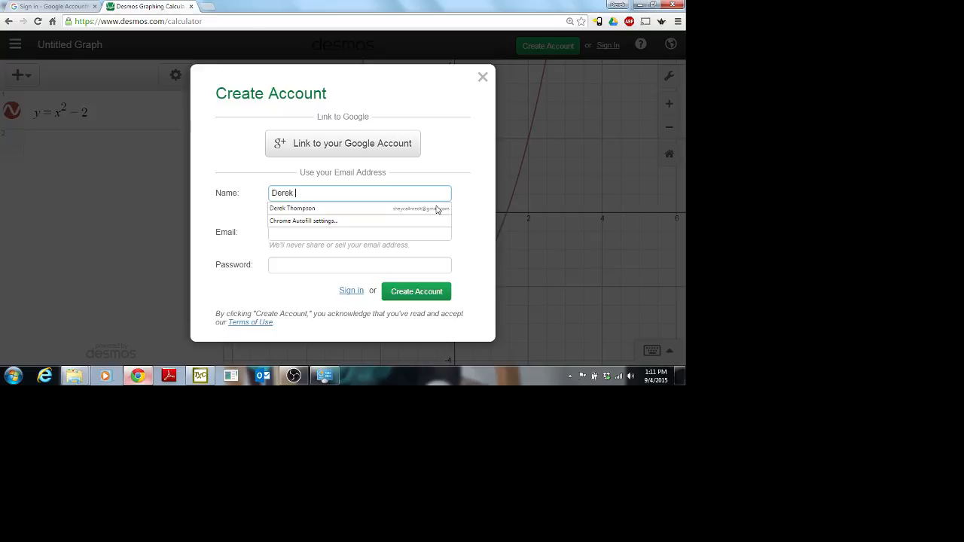
key(Tab)
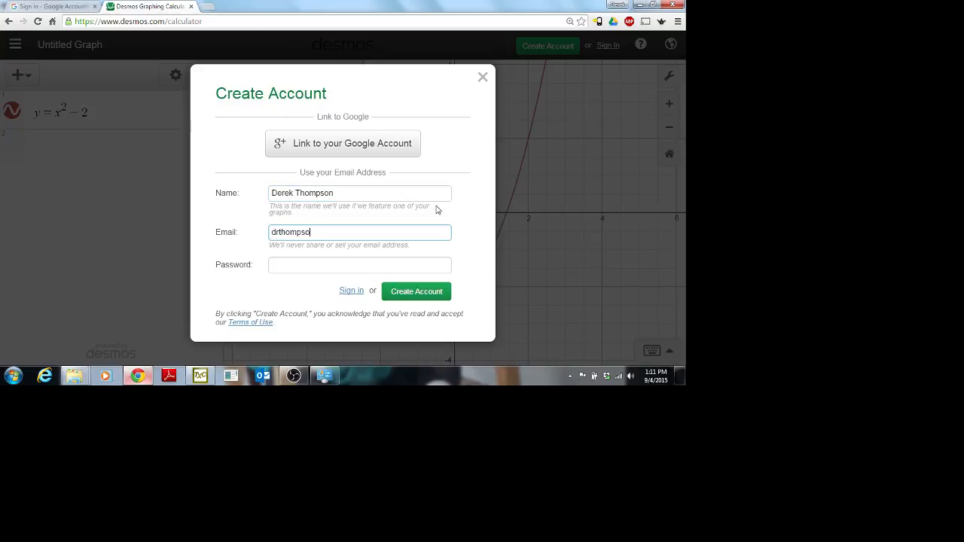
key(Tab)
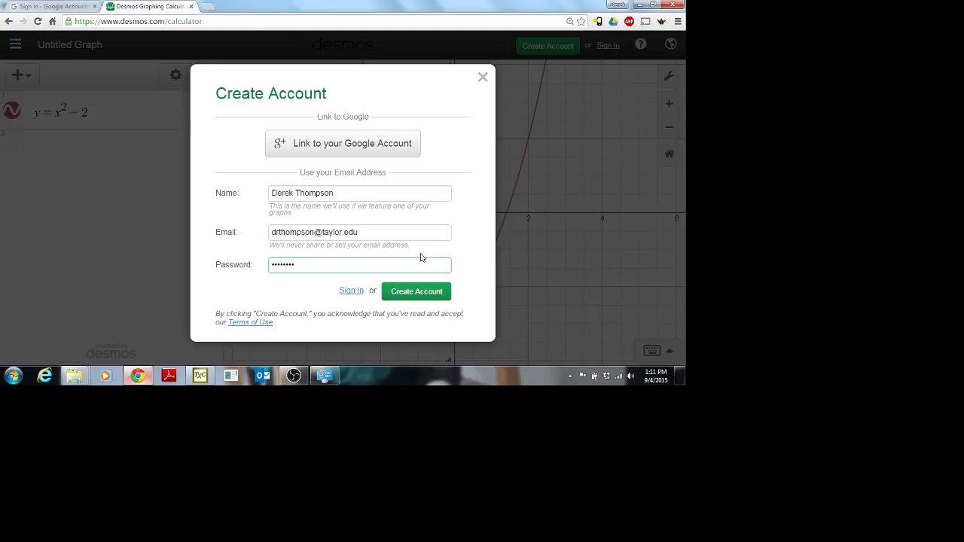
click(403, 295)
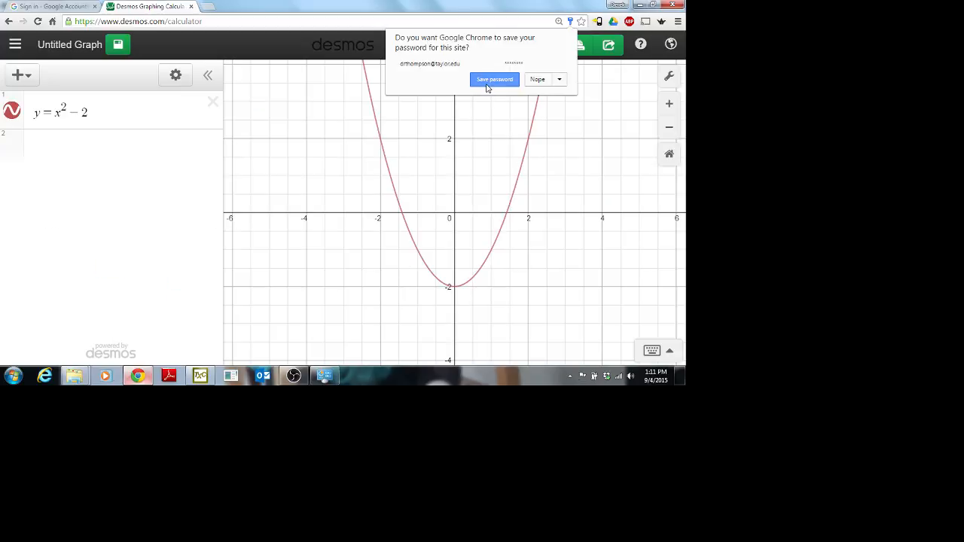
Step: Let Chrome save the password, then title the graph 'Boring Parabola' and save it
click(486, 88)
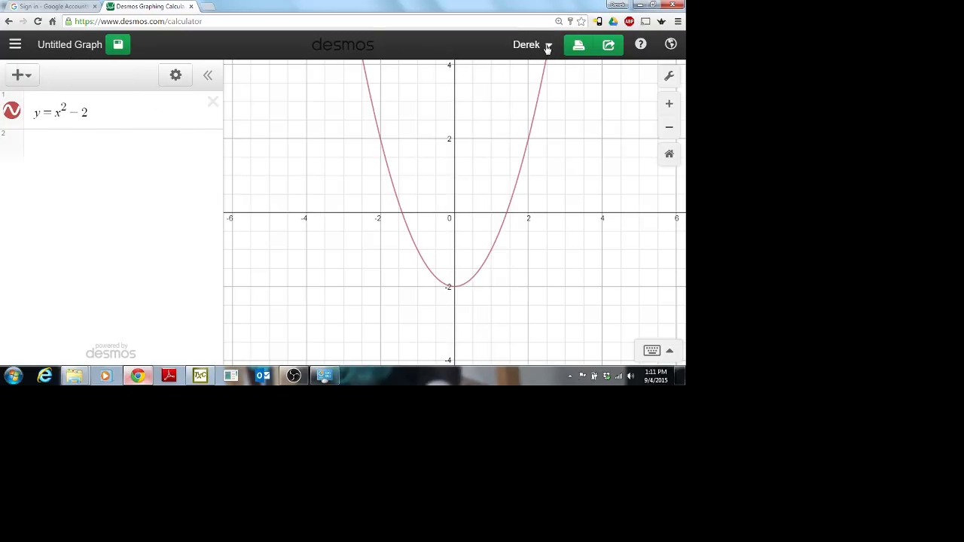
click(86, 48)
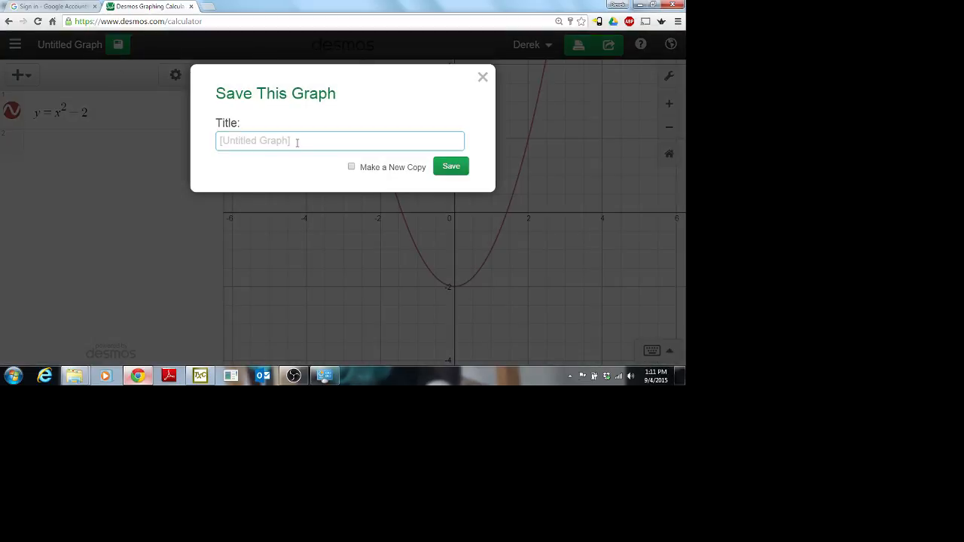
text(Boring Parabola)
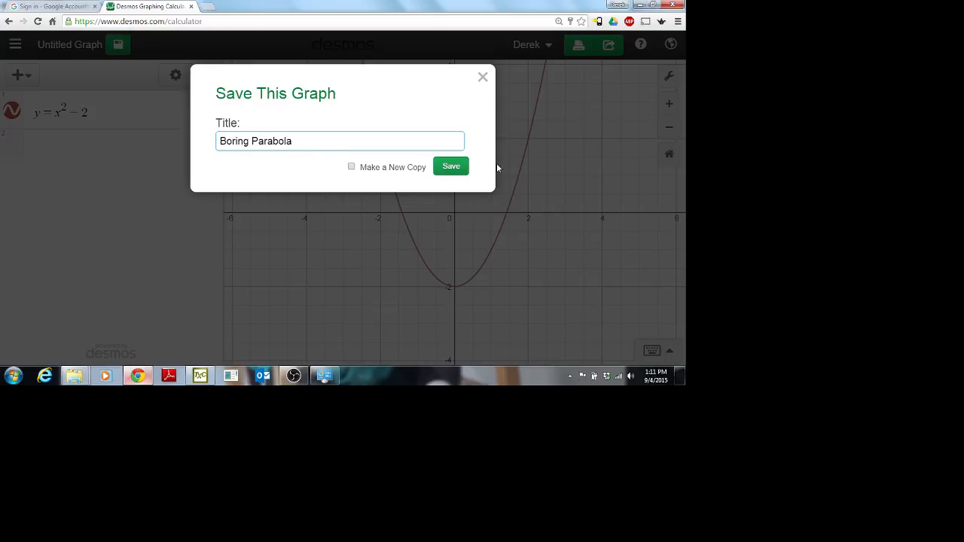
click(450, 166)
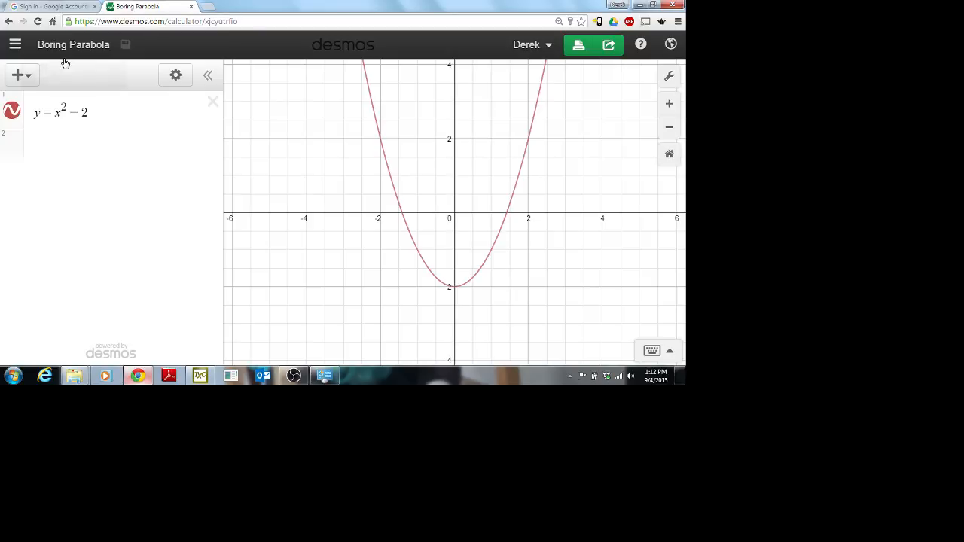
click(15, 46)
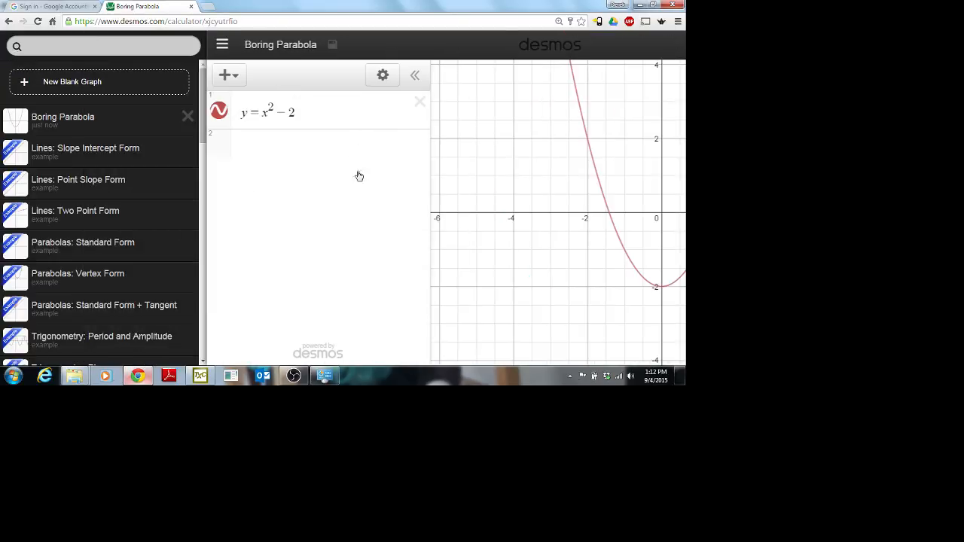
scroll(129, 148, down, 5)
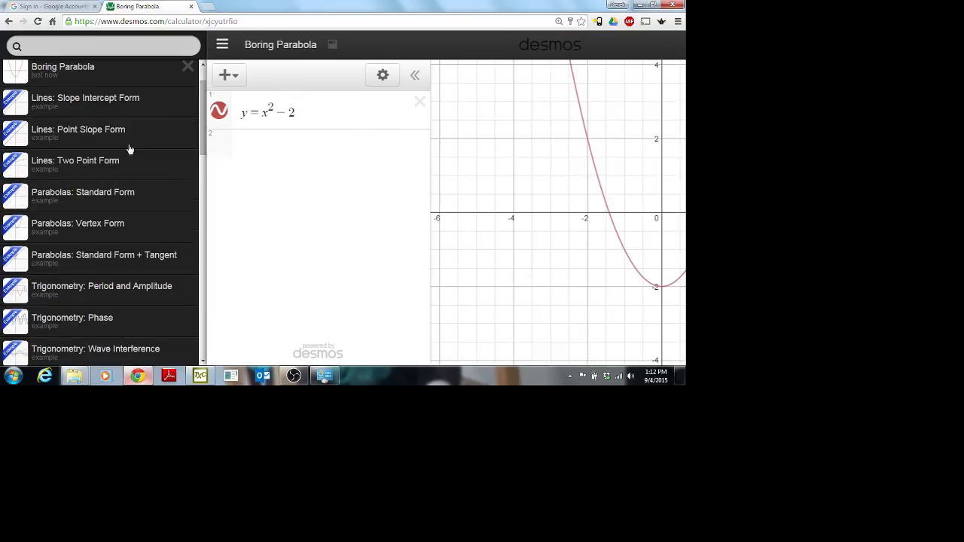
scroll(124, 198, down, 16)
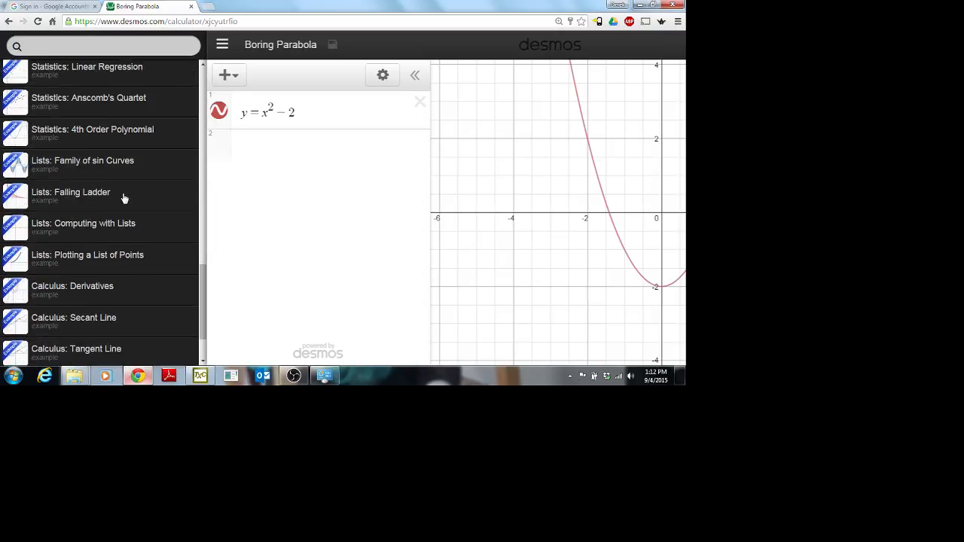
scroll(124, 199, up, 20)
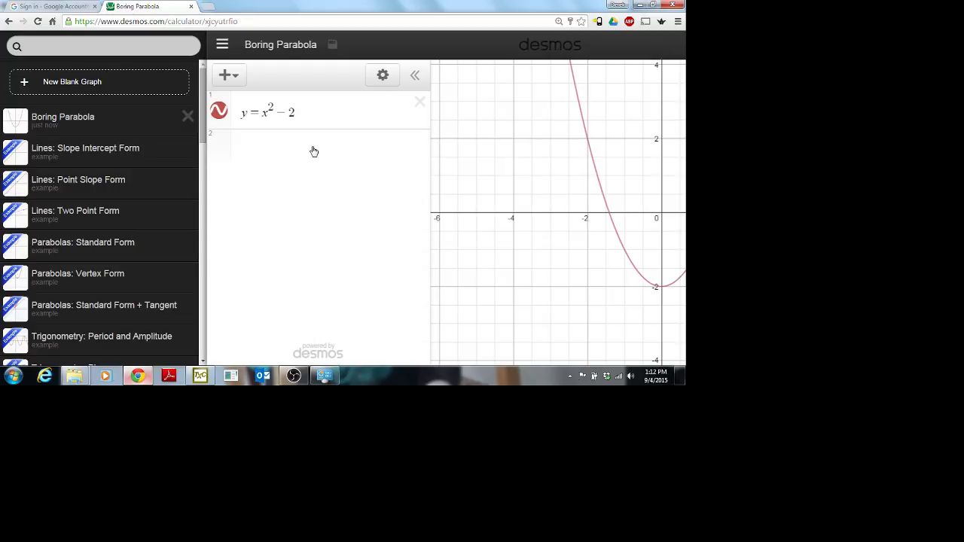
click(316, 170)
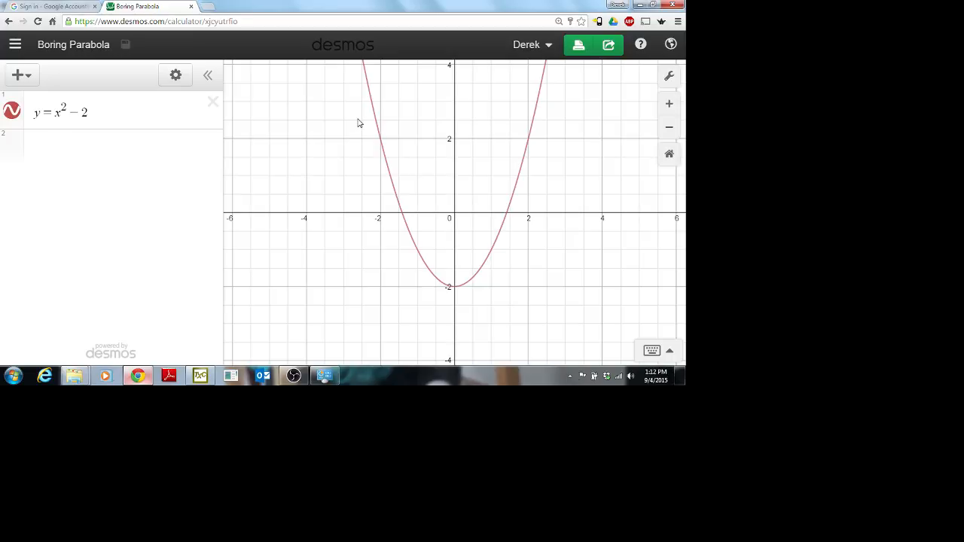
Step: Add y=x as expression 2 and save the graph
click(79, 154)
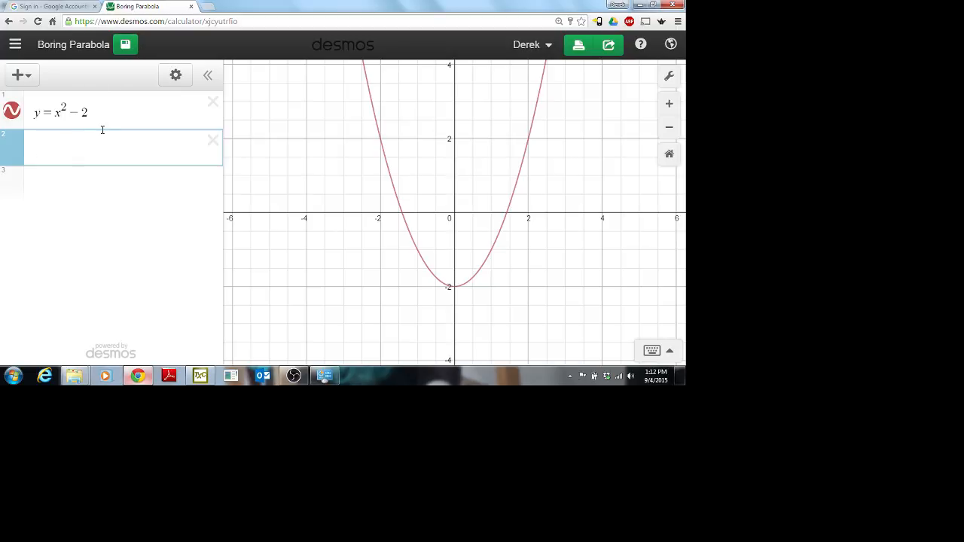
text(y=x)
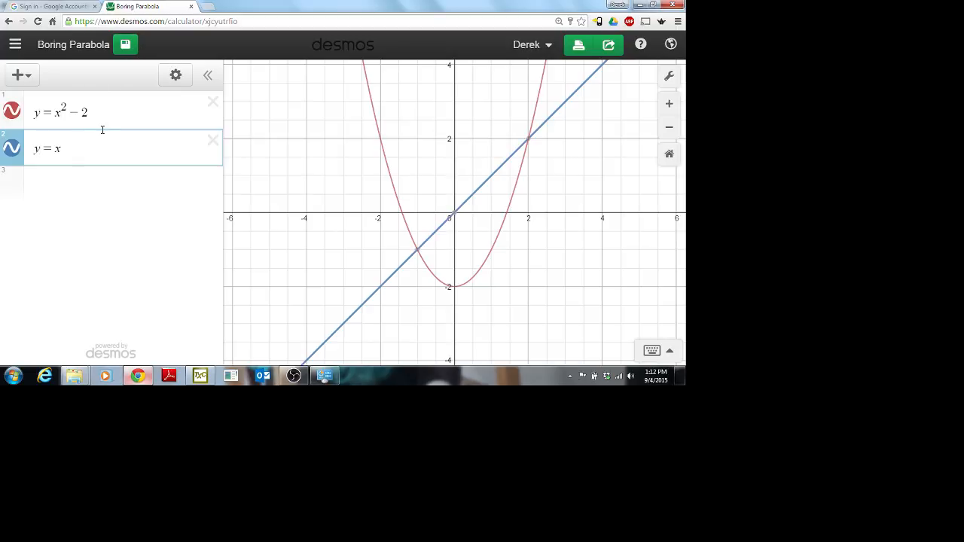
click(124, 45)
Step: Add y=x^3 as expression 3, stay on the page when prompted, save, and close the tab
click(71, 174)
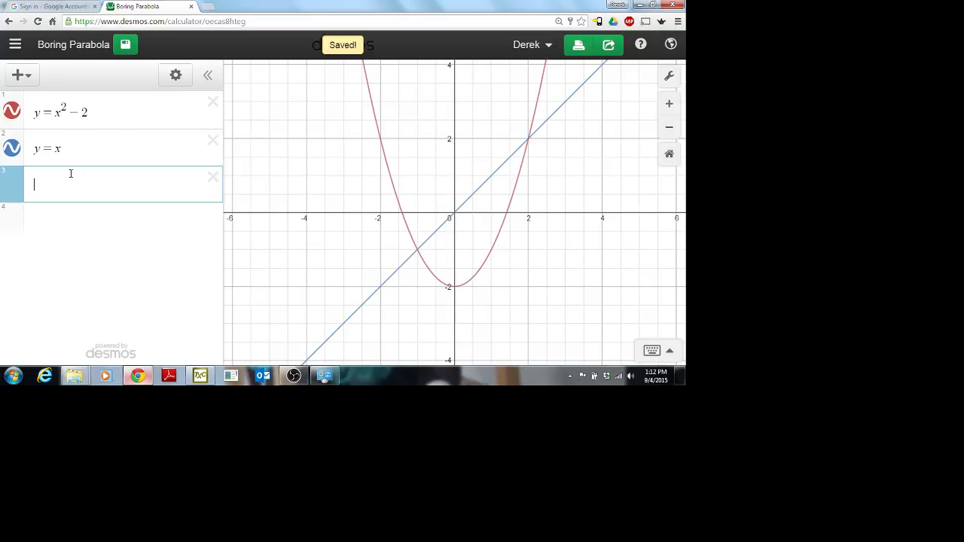
text(y=x^3)
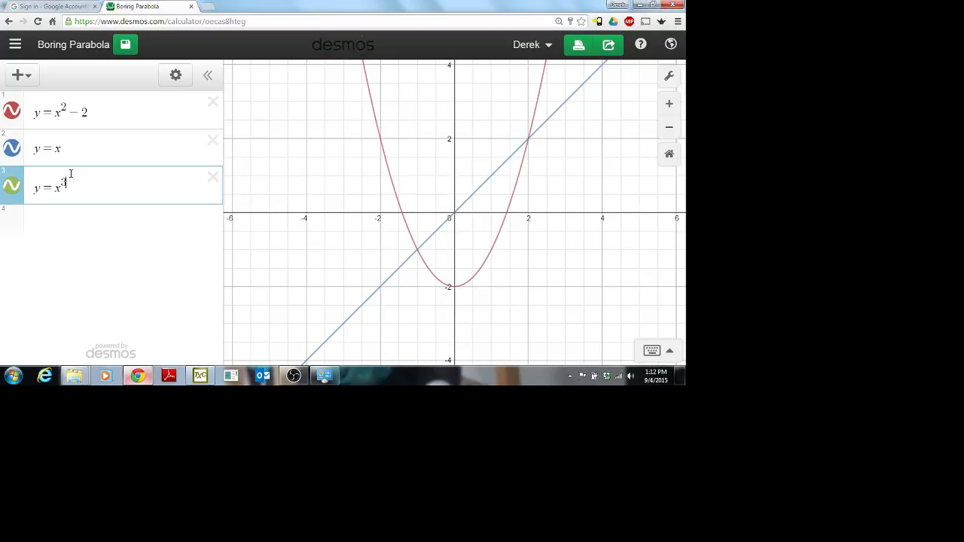
click(191, 6)
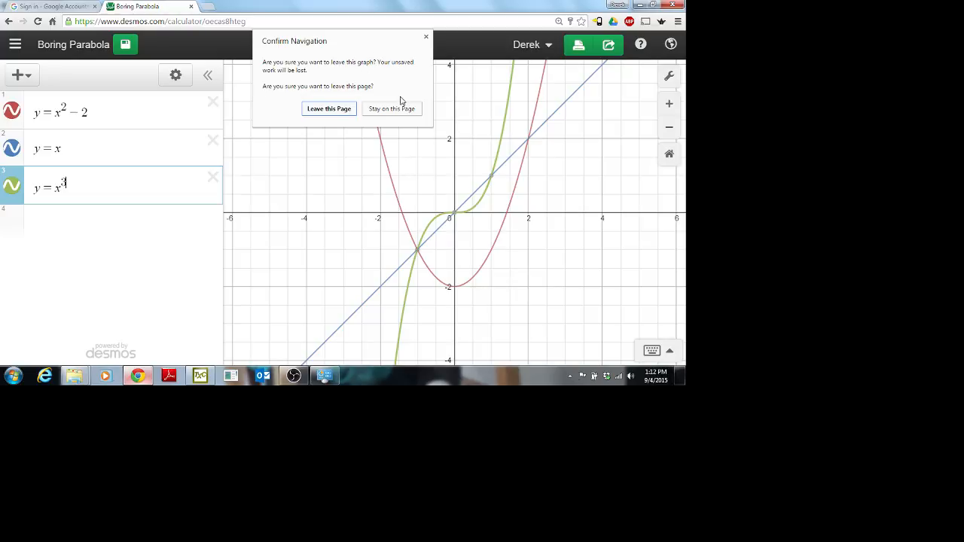
click(384, 110)
click(125, 45)
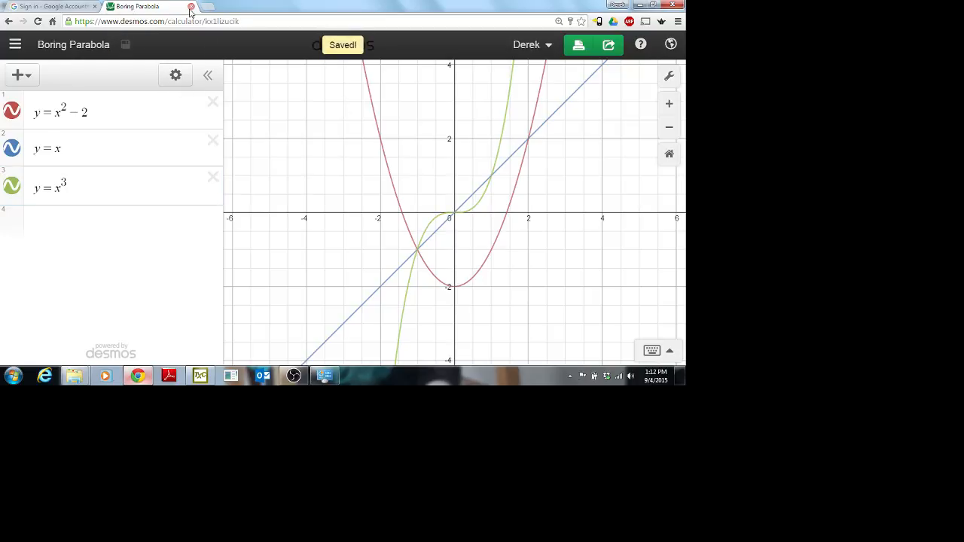
click(191, 6)
Step: Load desmos.com in a new tab, launch the calculator, then close the browser window
click(113, 6)
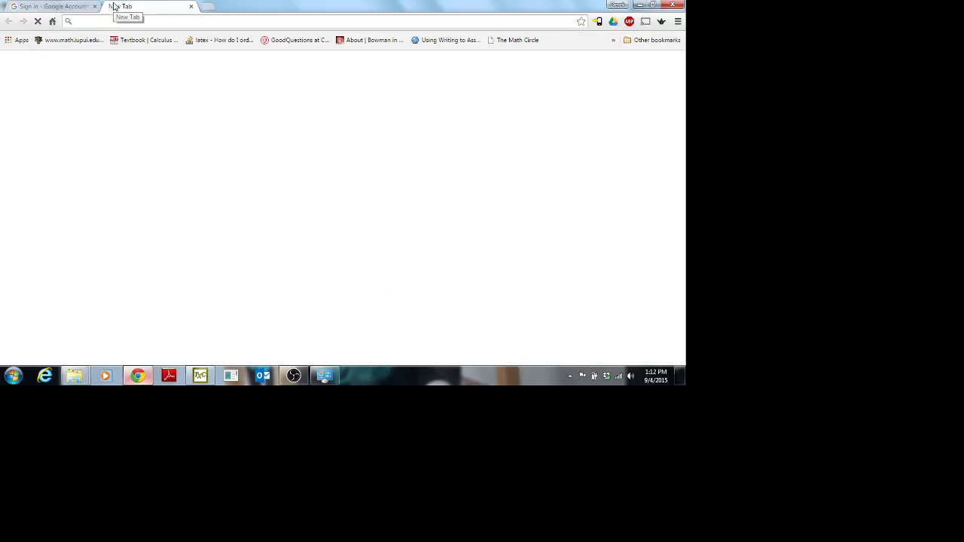
text(desmos.com)
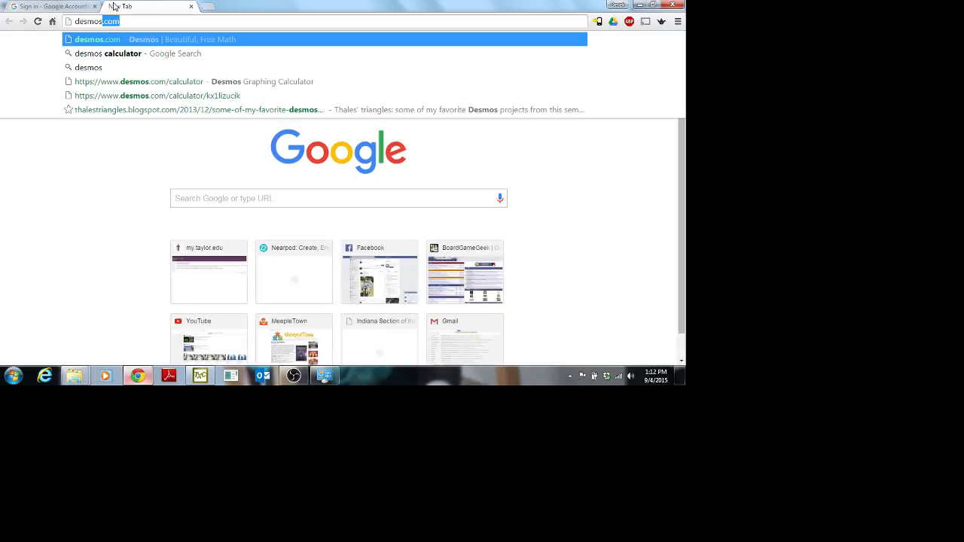
key(Return)
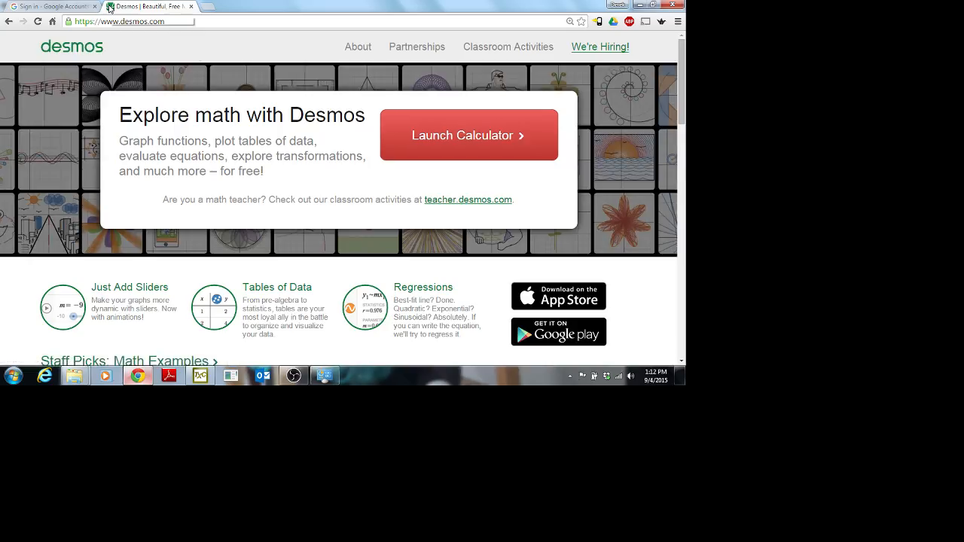
click(460, 135)
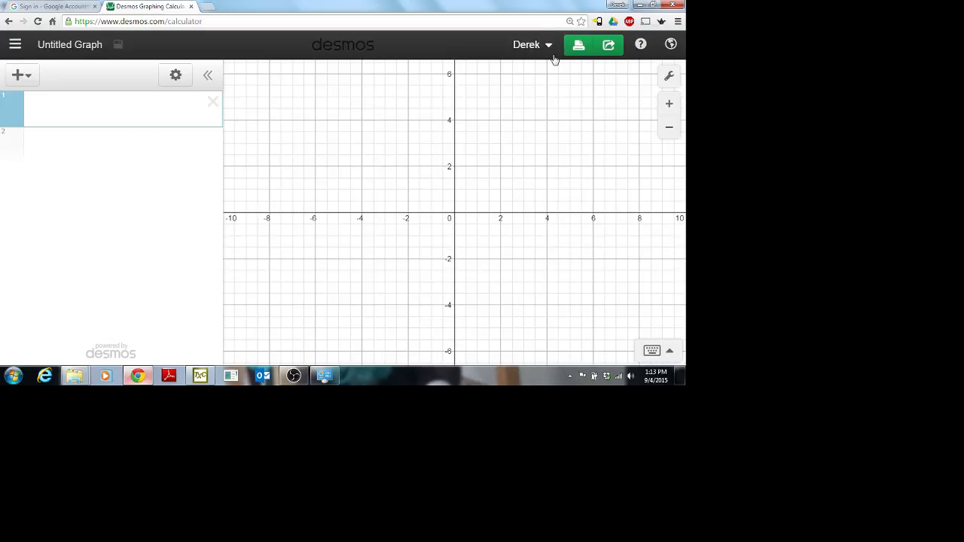
click(676, 4)
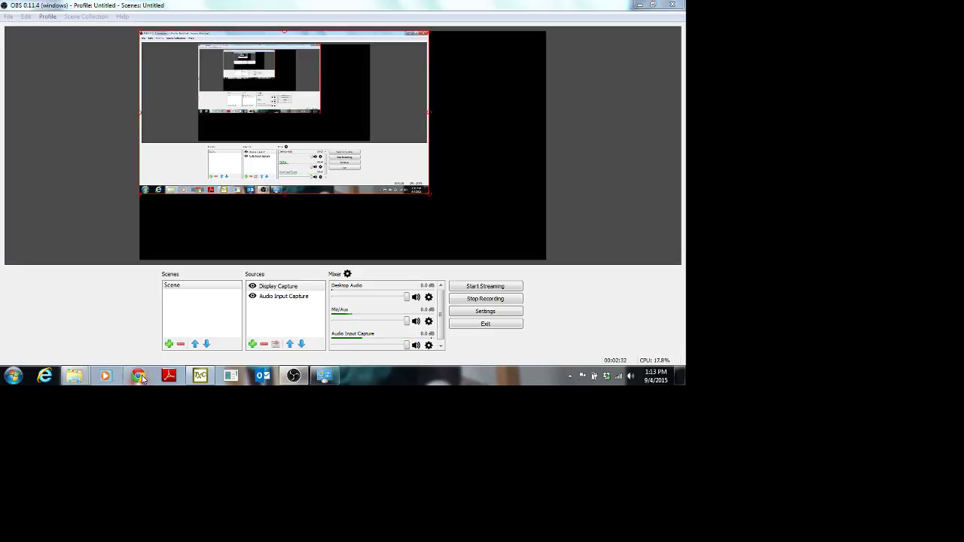
Step: Relaunch Chrome, go to desmos.com and launch a blank graphing calculator
click(137, 375)
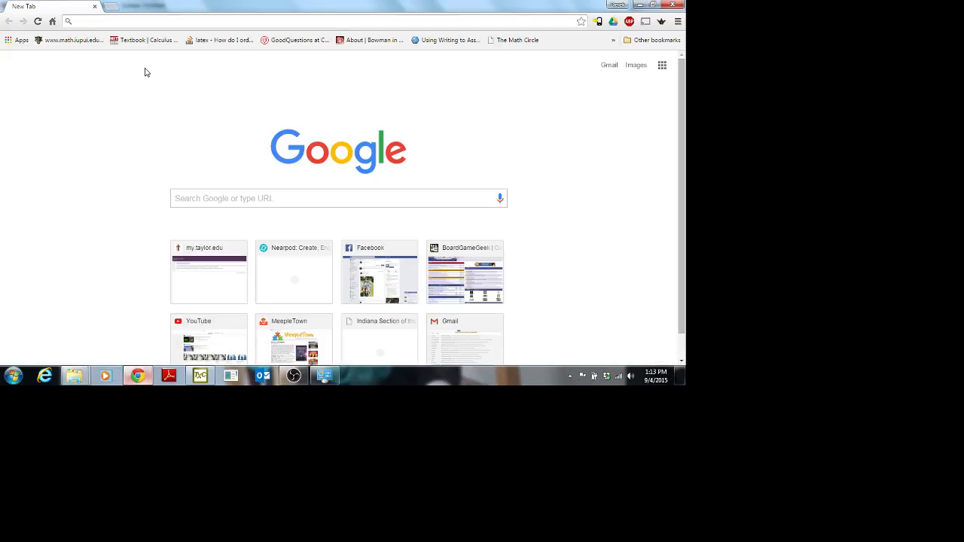
text(desmos.com)
key(Return)
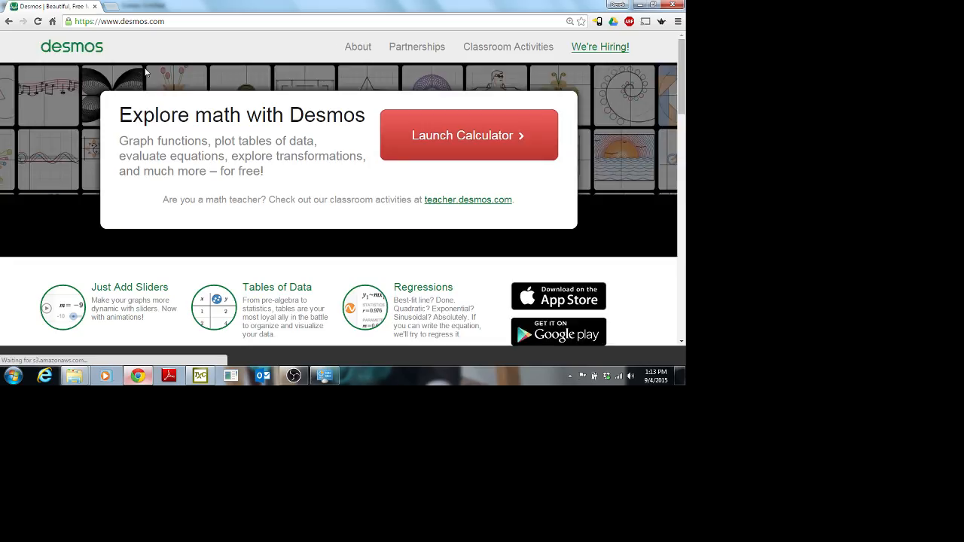
click(454, 128)
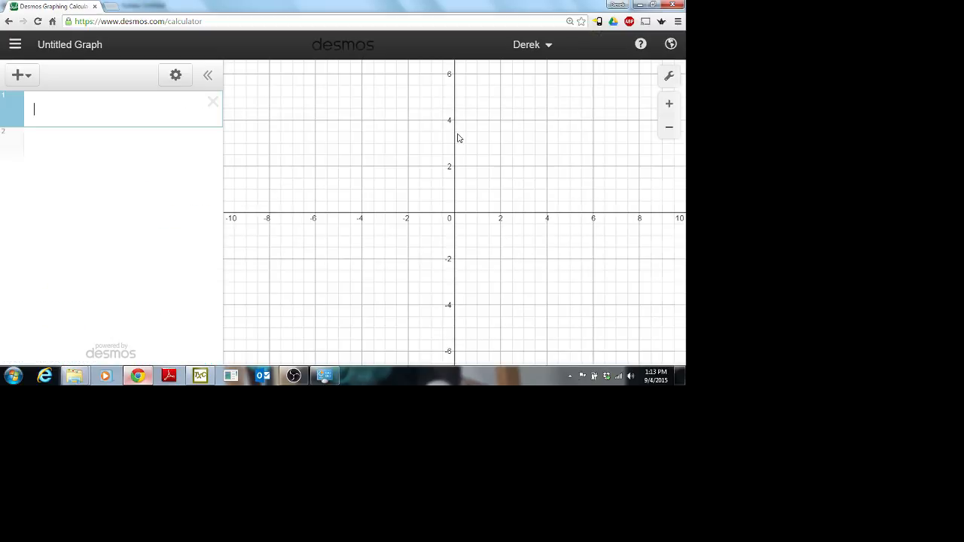
Step: Sign out of the account and return to the desmos.com home page by trimming /calculator from the URL
click(547, 54)
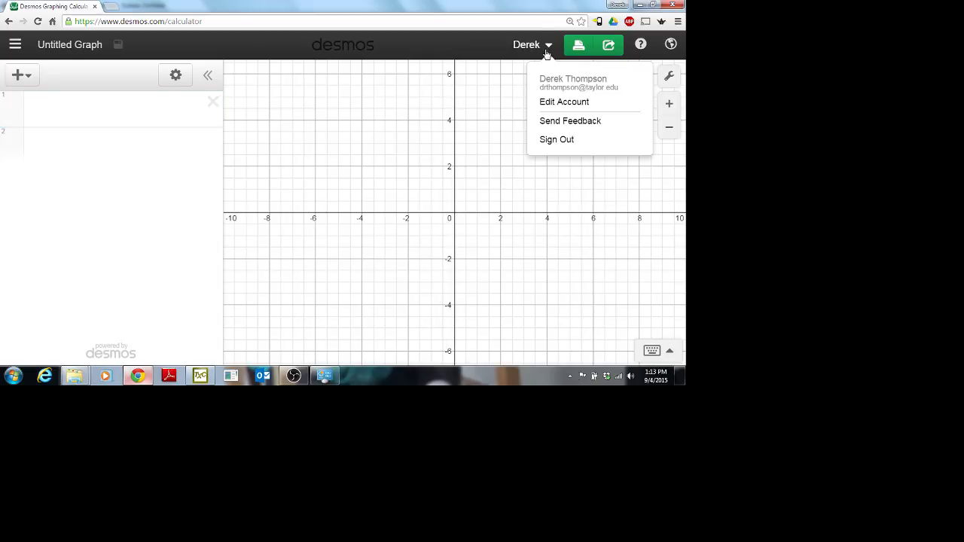
click(554, 141)
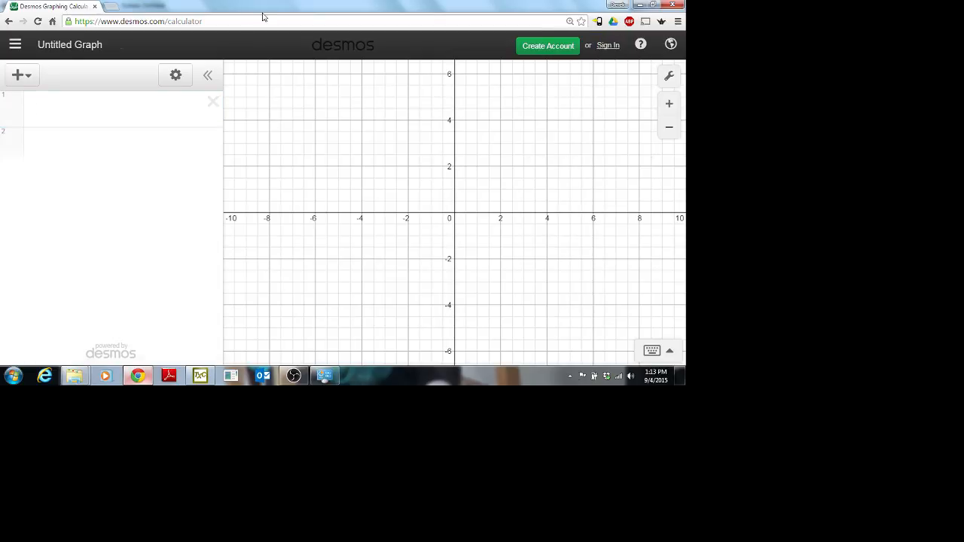
click(134, 22)
click(150, 21)
drag(165, 21, 287, 21)
key(BackSpace)
key(Return)
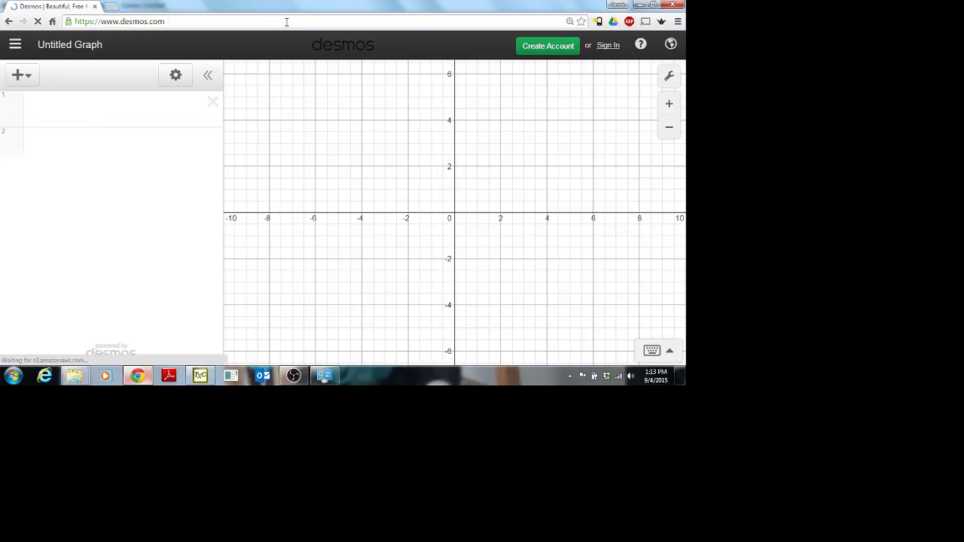
Step: Launch the calculator again and sign in with the browser-saved credentials
click(510, 136)
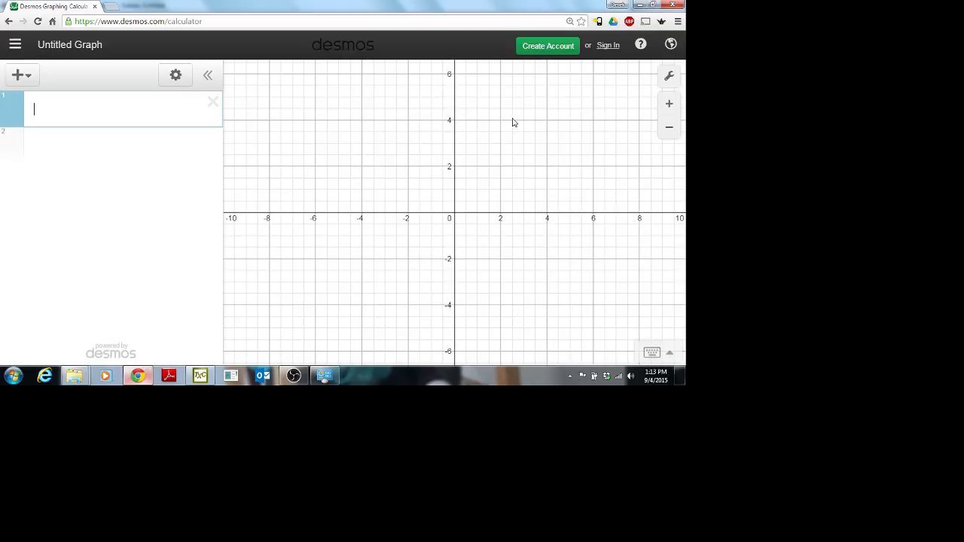
click(607, 45)
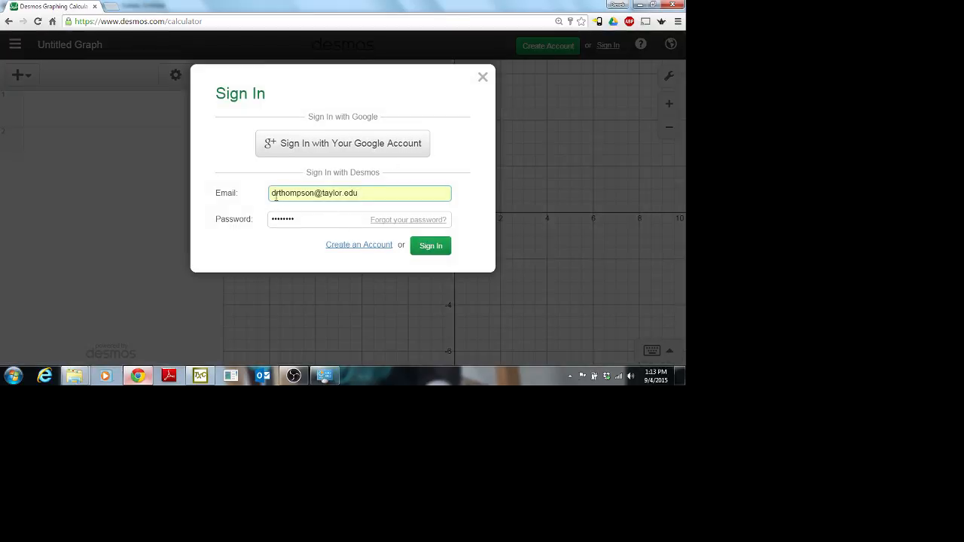
click(432, 244)
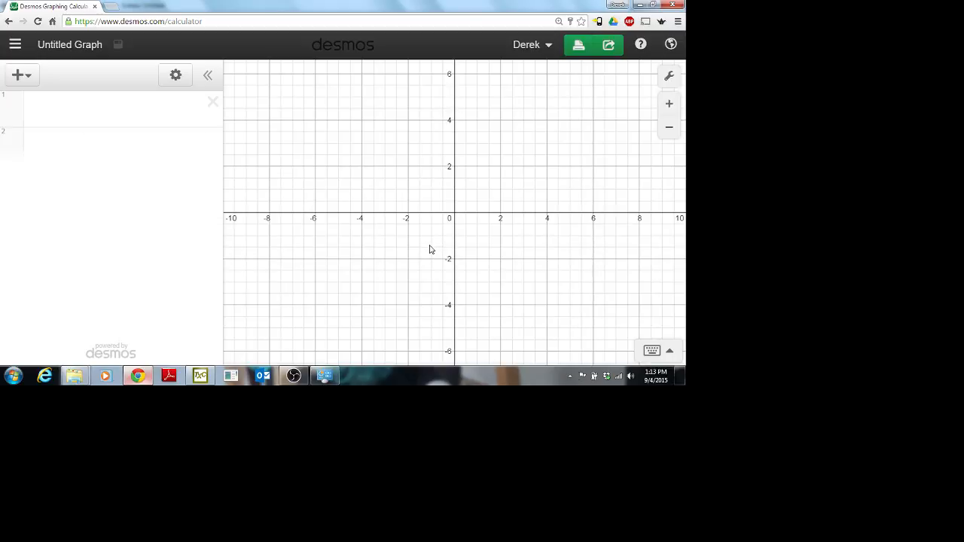
Step: Open the saved 'Boring Parabola' graph from the saved-graphs list in the menu
click(20, 48)
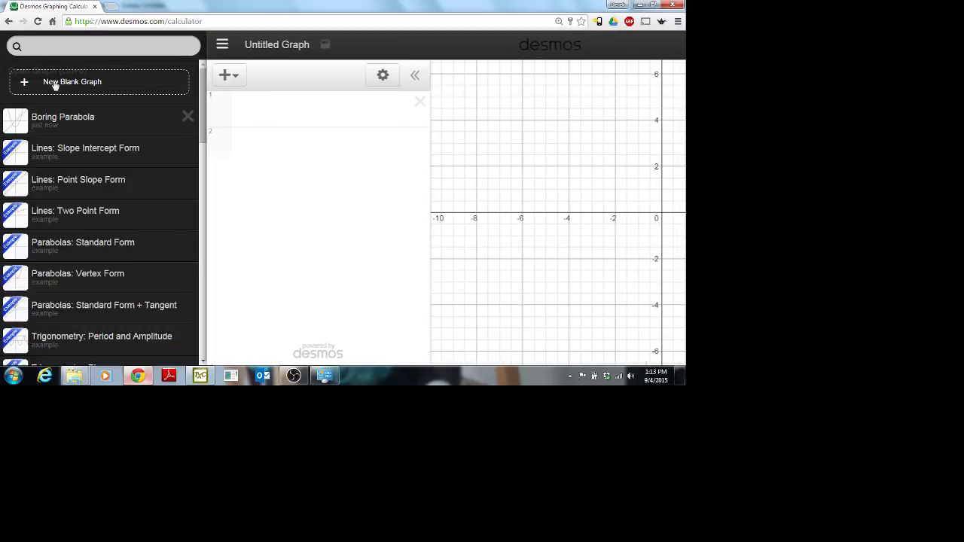
click(82, 118)
click(387, 230)
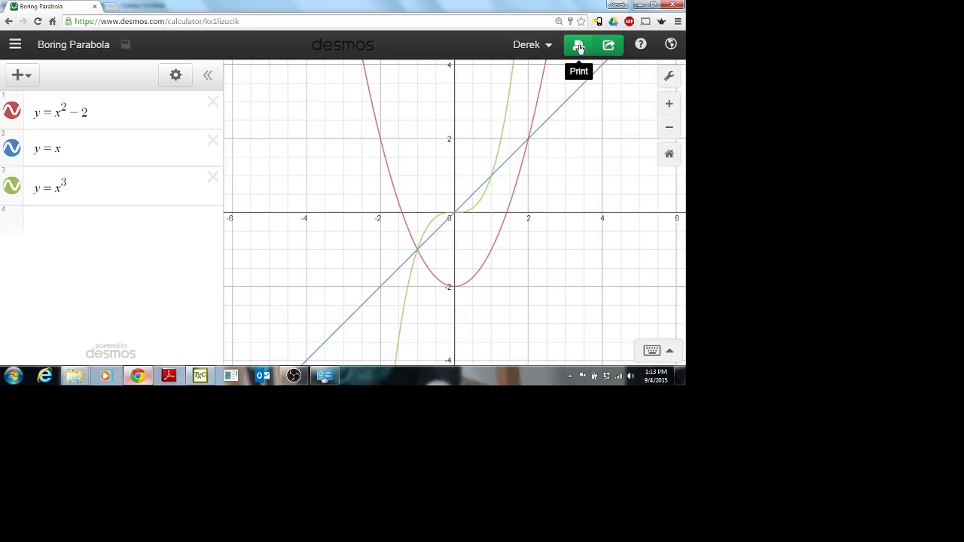
Step: Email the graph's share link to the recipient's address with the message 'Here is my Desmos extra credit.'
click(614, 50)
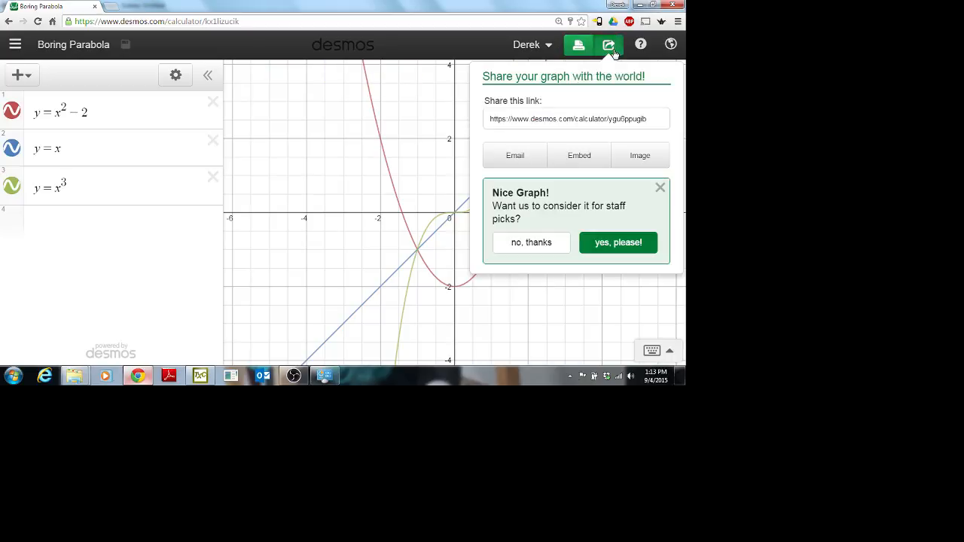
click(575, 120)
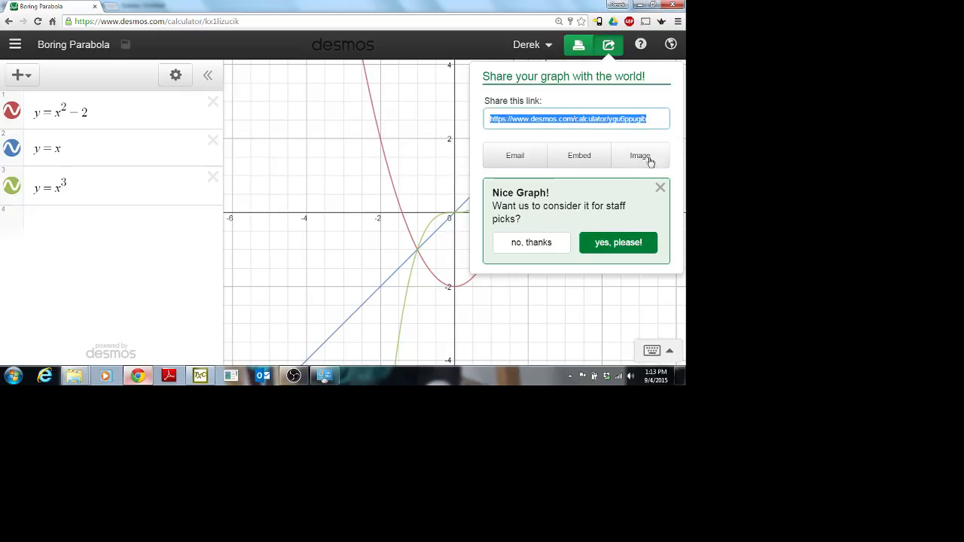
click(531, 158)
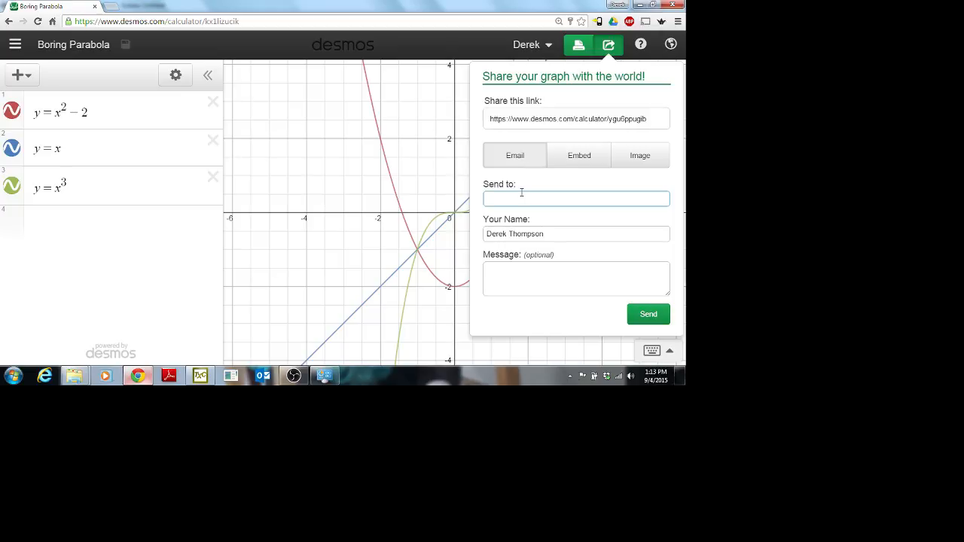
click(532, 278)
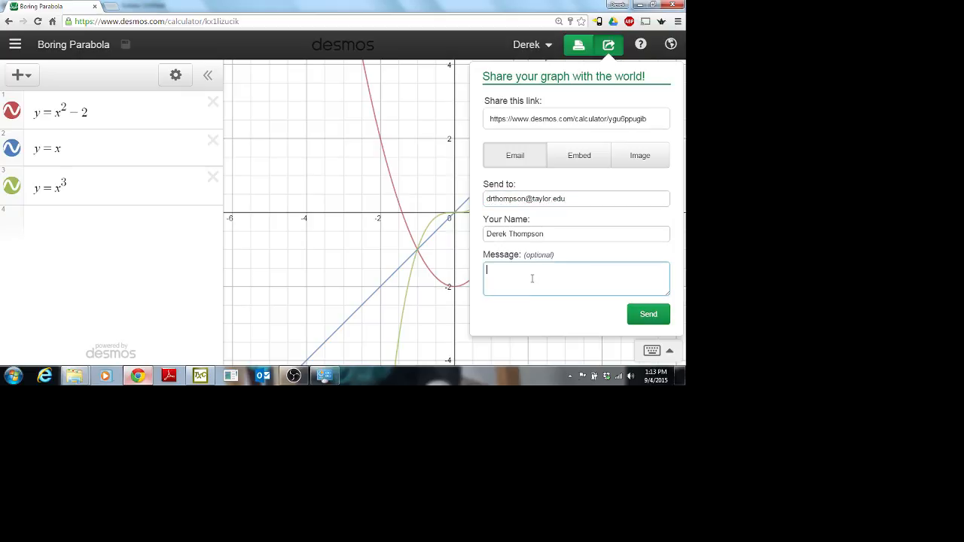
text(Desmos extra credit.)
click(646, 313)
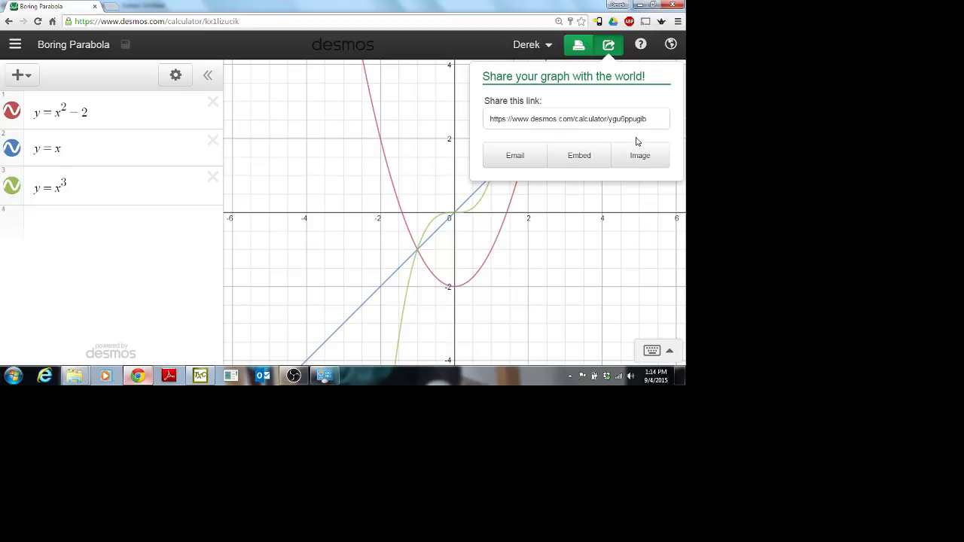
Step: Export the graph as an image and download it as ygu6ppugib.png
click(590, 118)
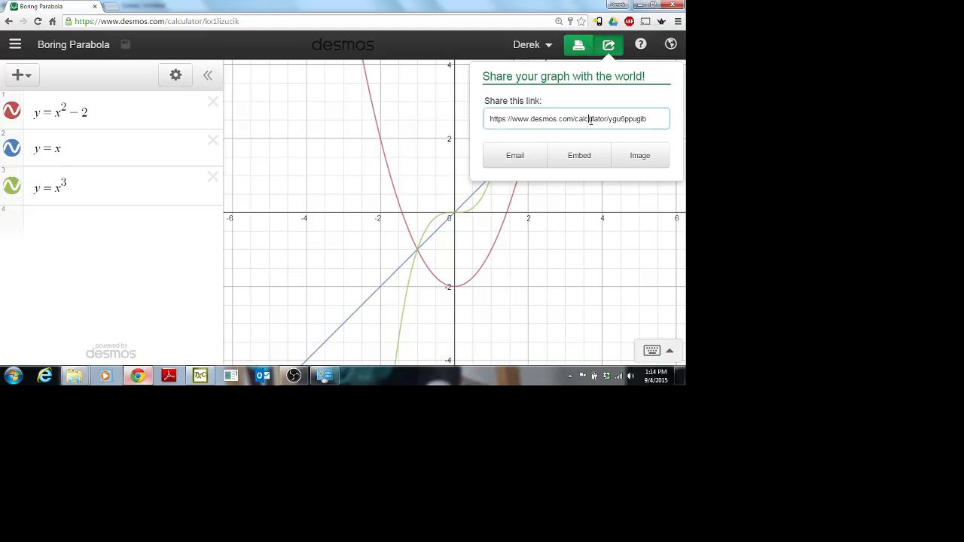
click(655, 119)
click(659, 155)
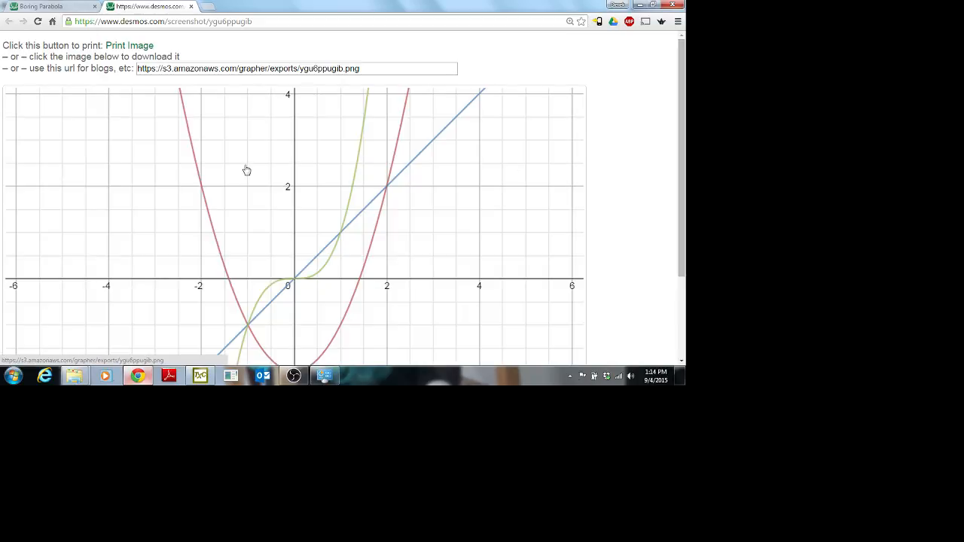
scroll(245, 167, down, 2)
scroll(247, 168, up, 2)
click(255, 146)
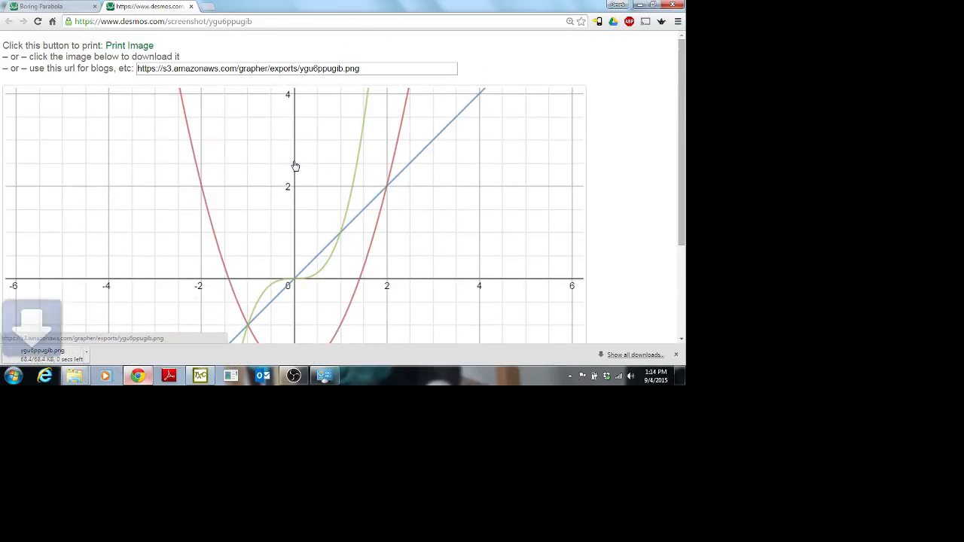
Step: Open the print preview for the graph image, then close the screenshot tab
scroll(295, 166, down, 1)
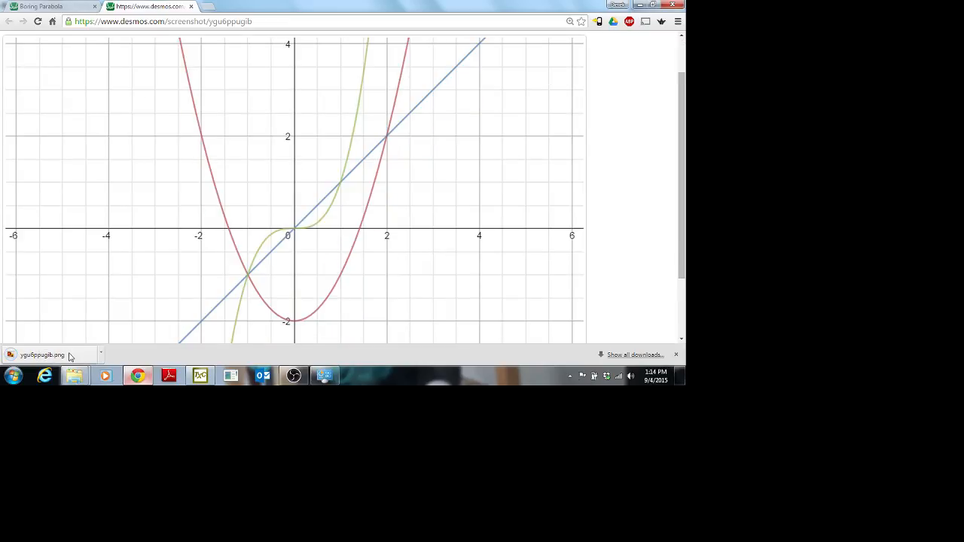
scroll(174, 258, up, 1)
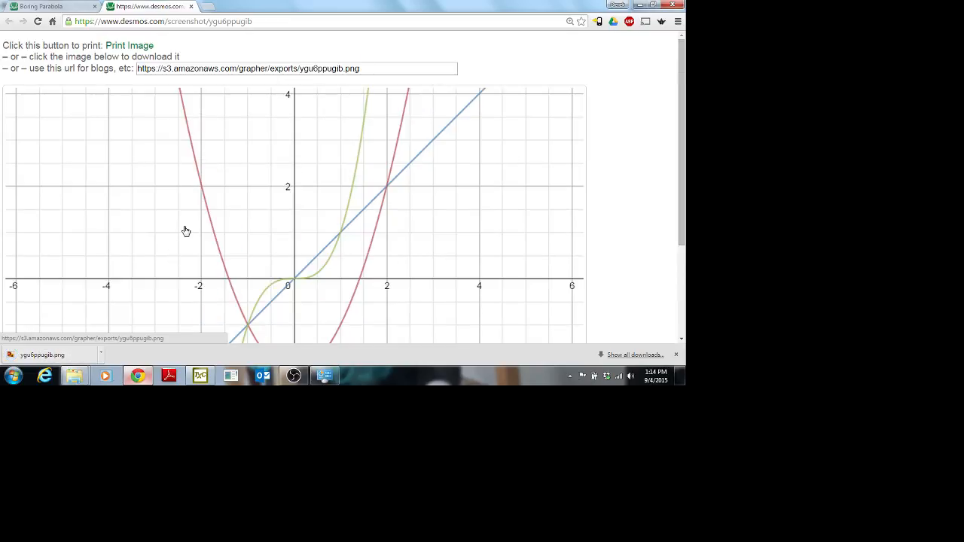
click(133, 46)
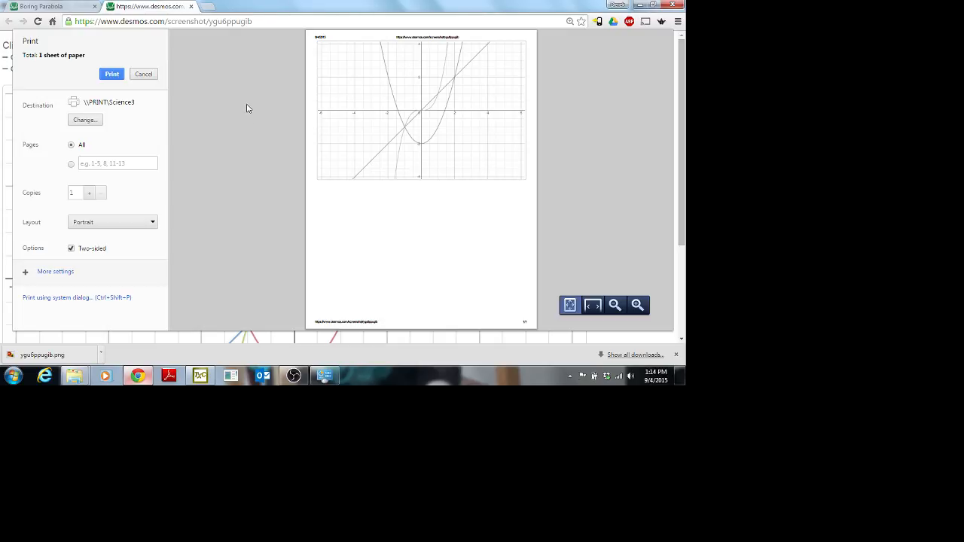
click(190, 7)
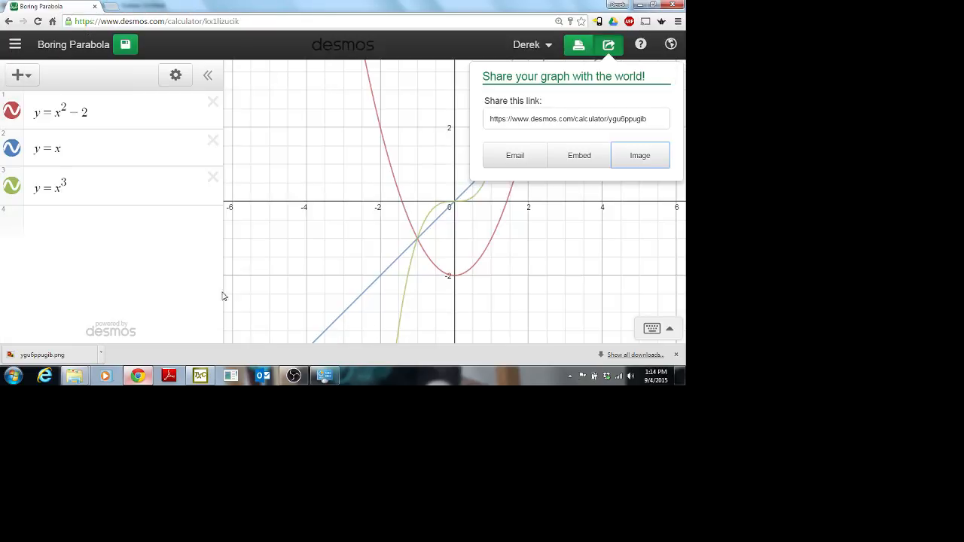
Step: Dismiss the Share popup to show the full graph, then switch to OBS
click(305, 210)
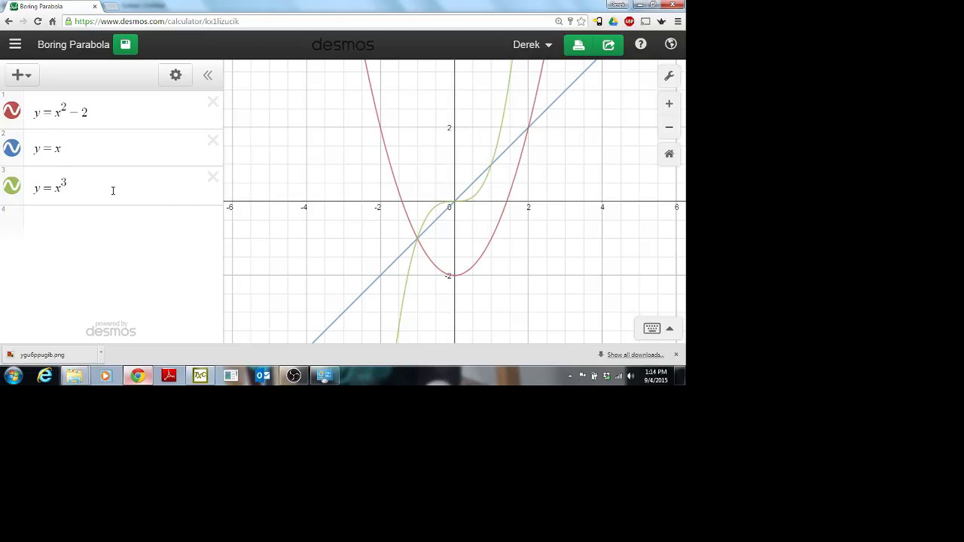
click(294, 376)
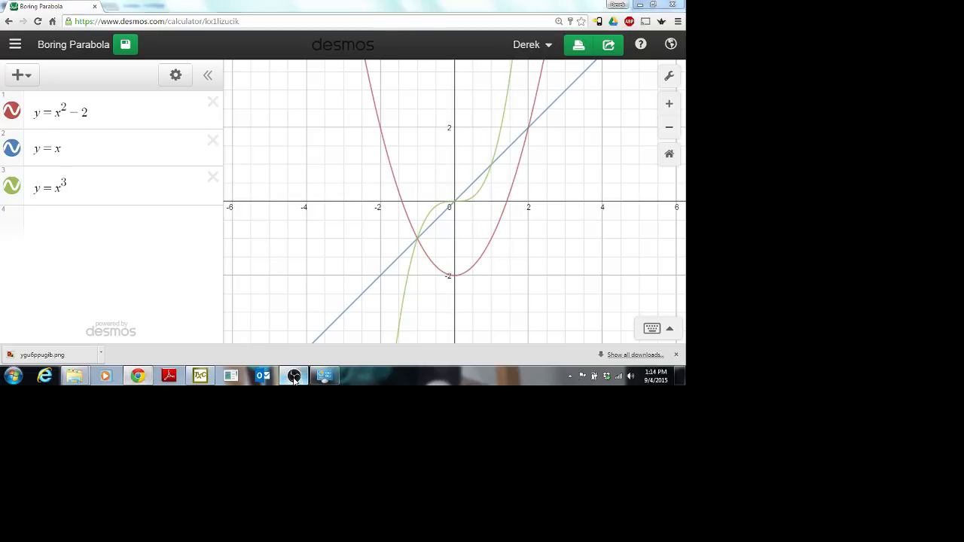